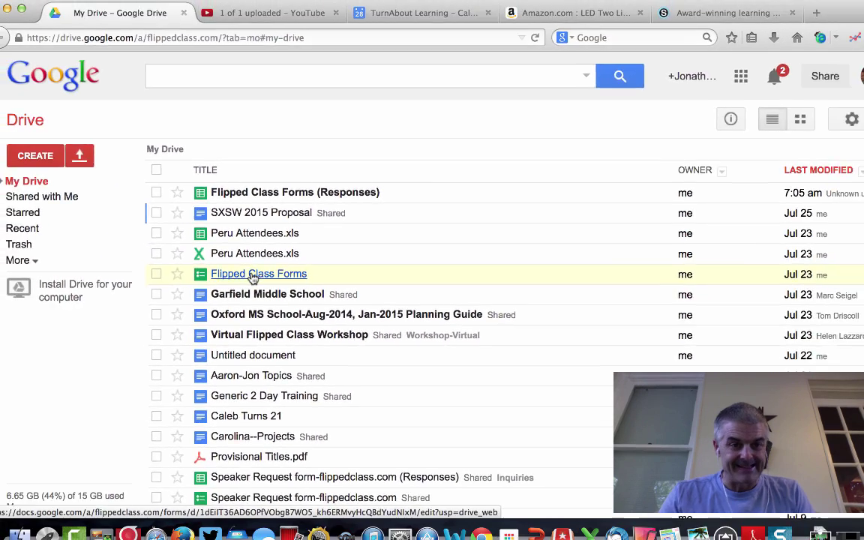
- Open the Flipped Class Forms form from Google Drive and review its questions down to the confirmation page settings
left_click(268, 266)
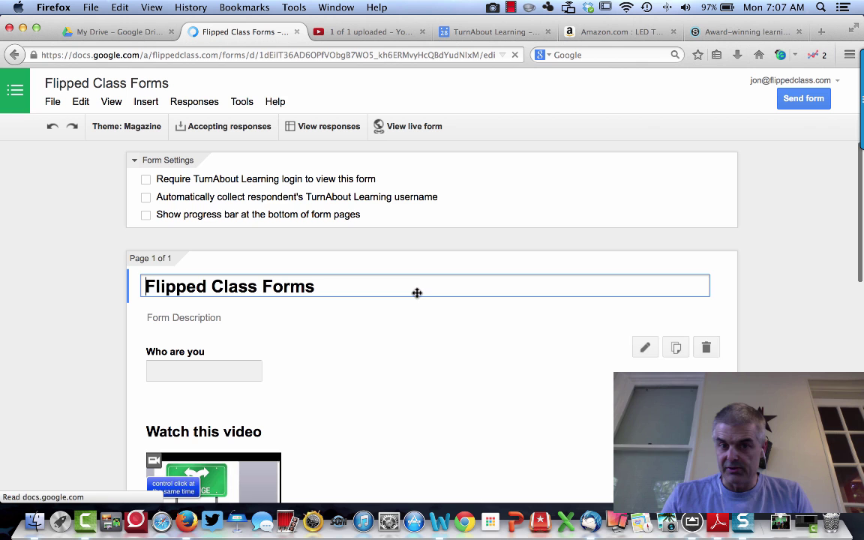
scroll(411, 324, "down", 4)
scroll(408, 365, "down", 8)
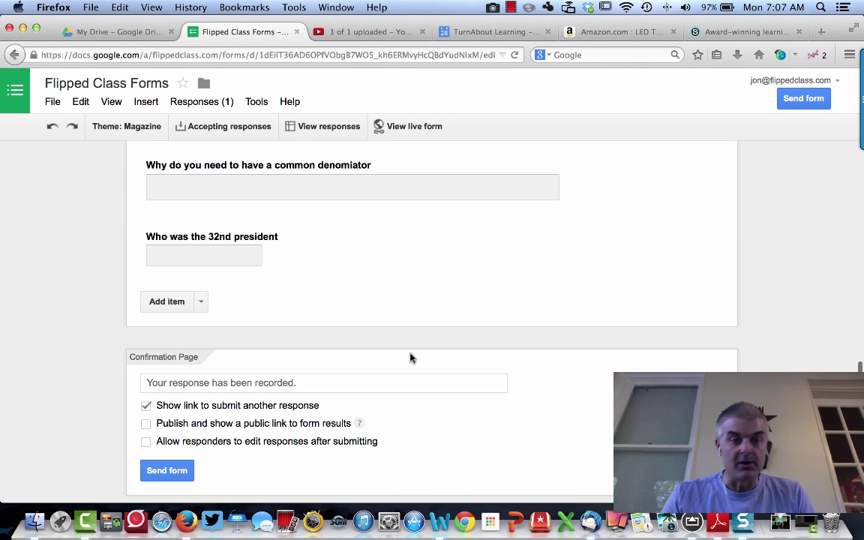
- Switch to the Schoology site and log in with the already filled-in credentials
key("super+9")
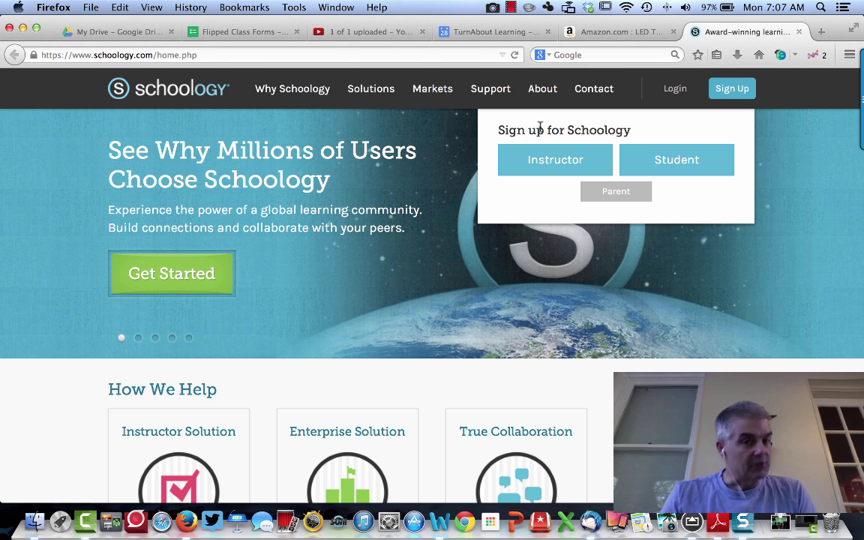
left_click(675, 88)
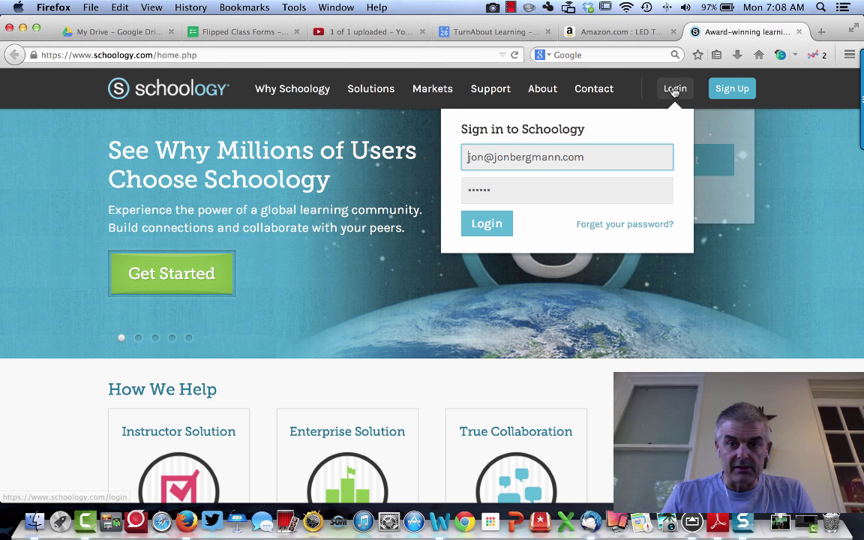
left_click(489, 227)
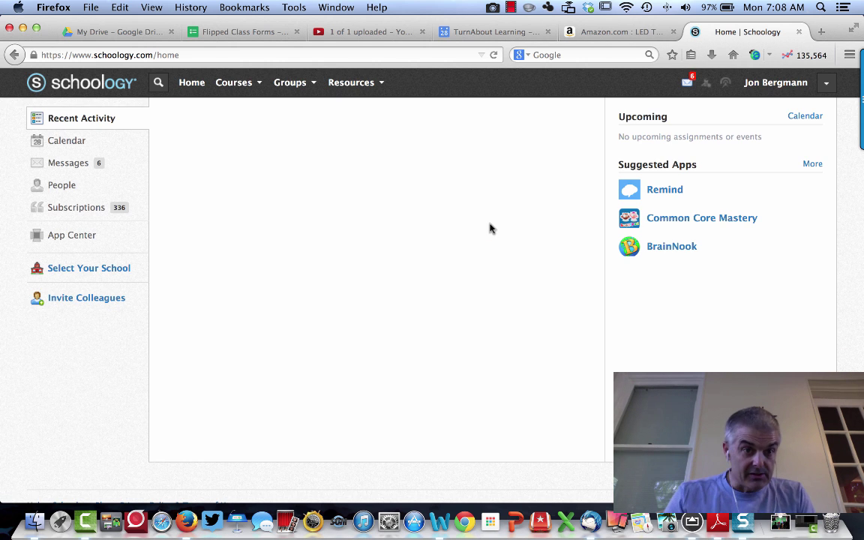
- Go to the assignments of the Flipped Learning: Section 1 course and start a new assignment
left_click(254, 84)
left_click(277, 122)
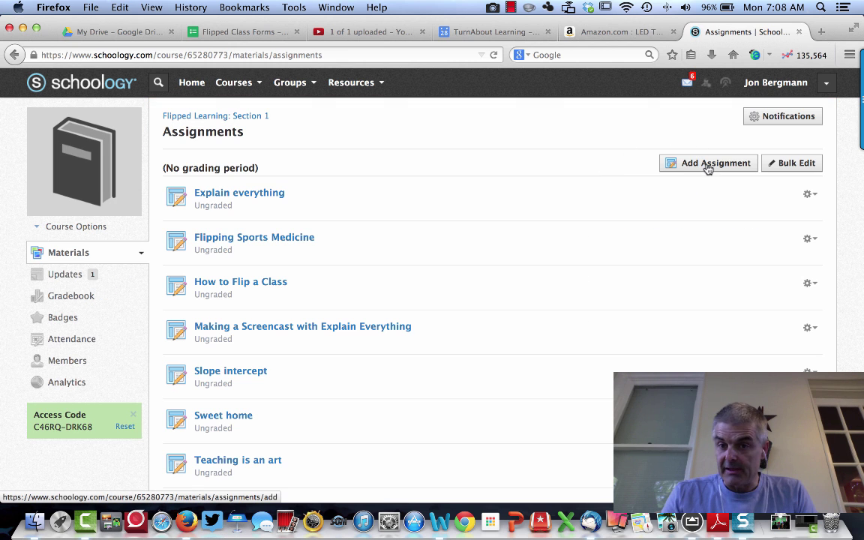
left_click(708, 167)
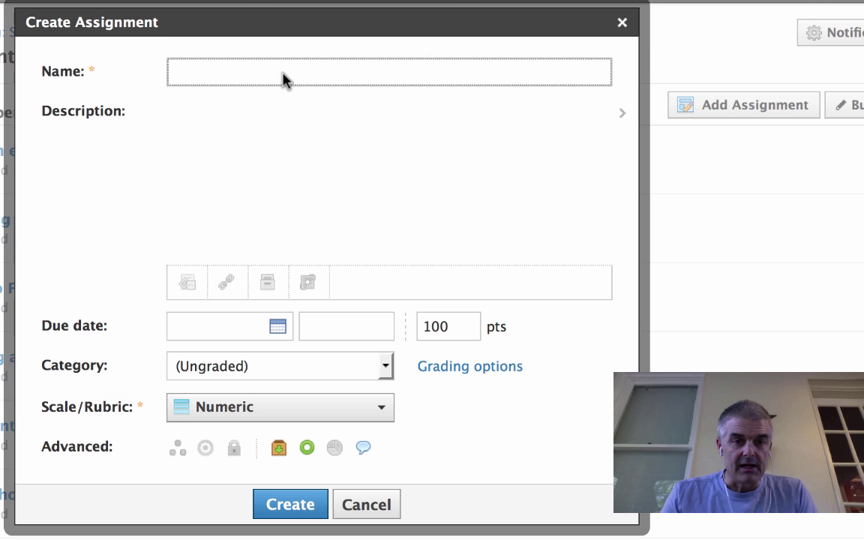
- Name the assignment "embedding a google form test" and describe it as "this is a video plus a form"
left_click(282, 70)
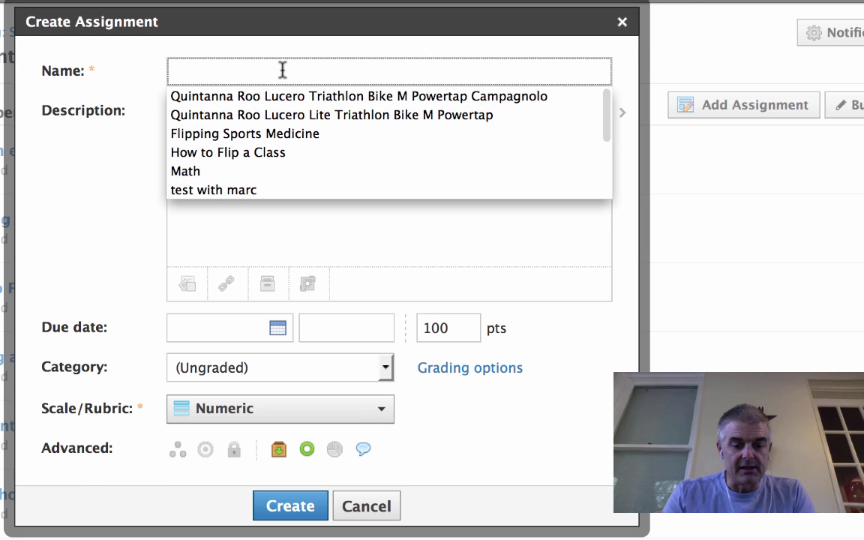
type("embedding a google form test")
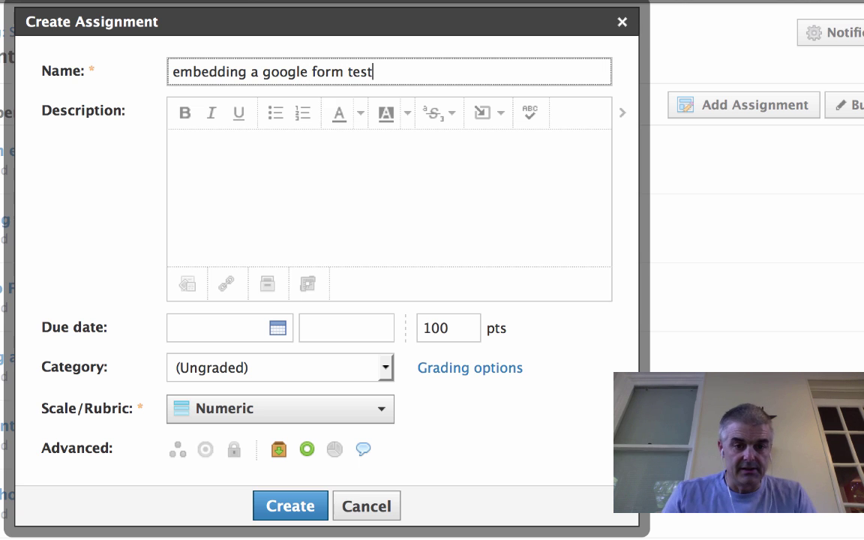
left_click(308, 183)
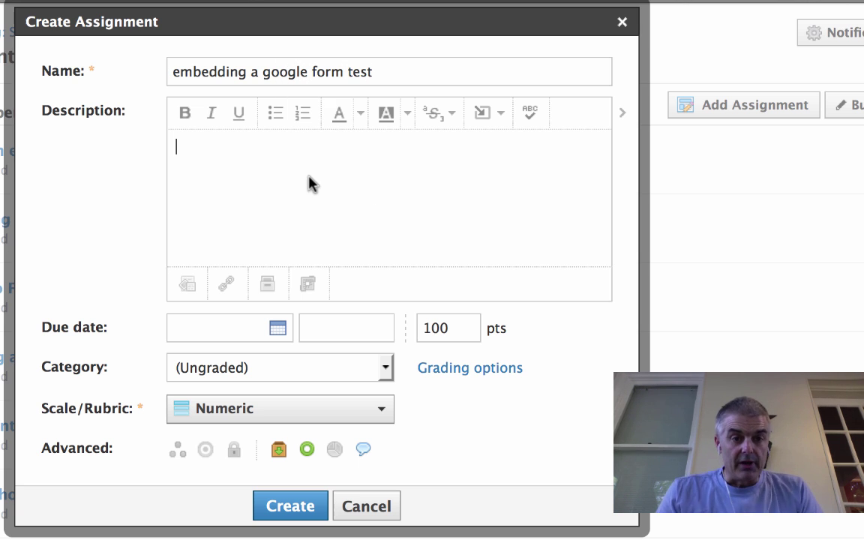
type("this is a video plus a form")
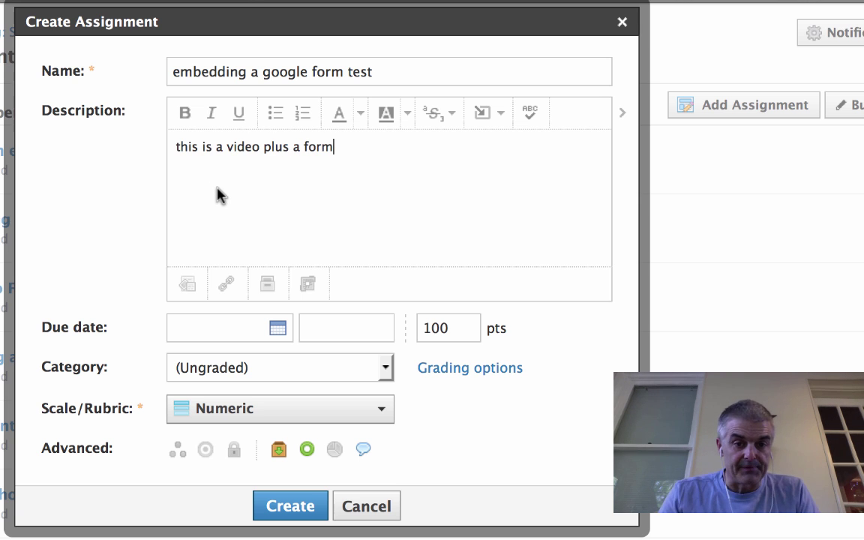
- Attach the video Letter_F_-_Flash_(Medium)_-_20121102_11.05.36AM.mp4 from the personal resources to the assignment
left_click(269, 286)
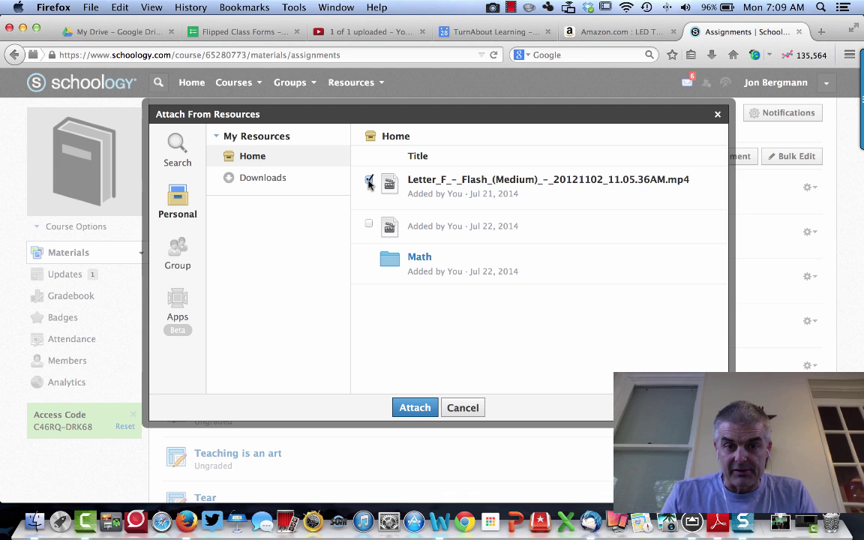
left_click(417, 408)
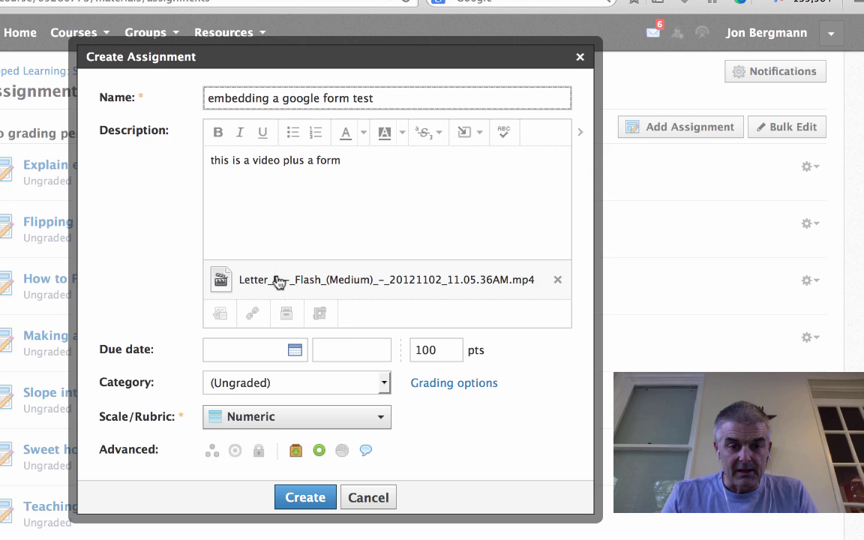
- Start a link/embed attachment for the assignment and copy the HTML embed code of Flipped Class Forms from Google Forms
left_click(252, 312)
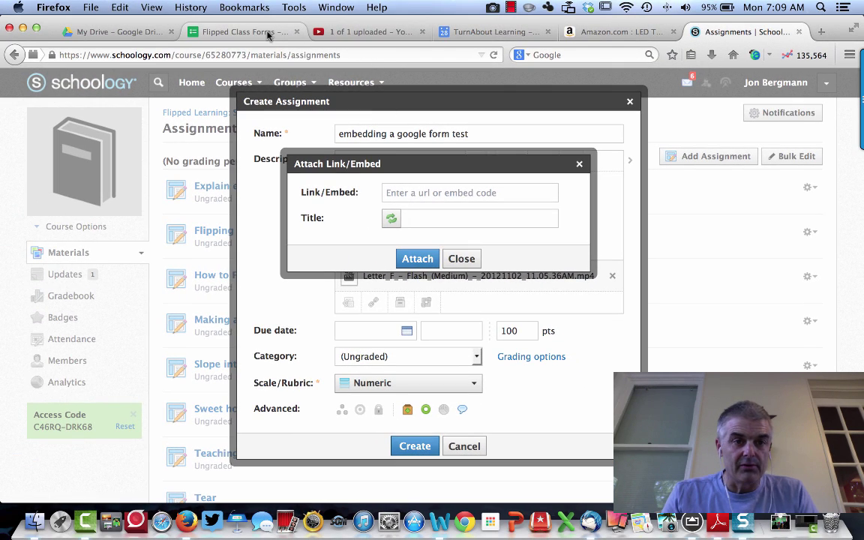
left_click(263, 33)
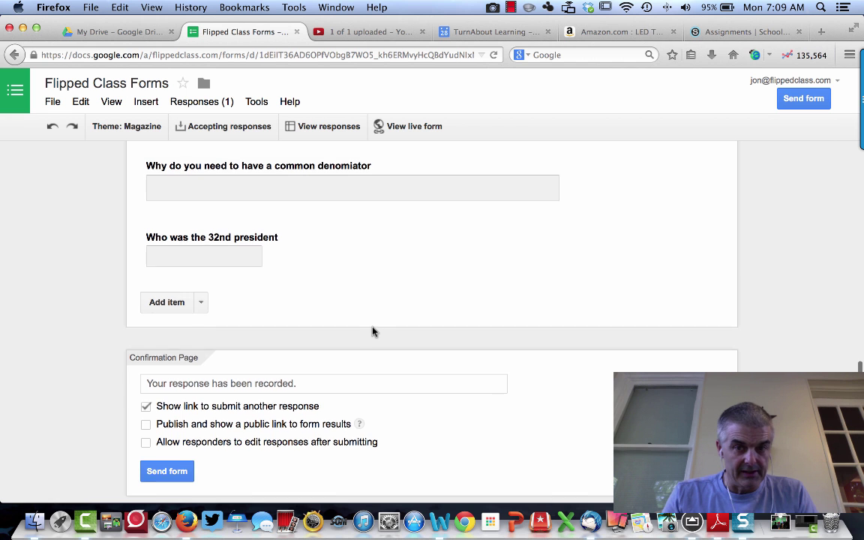
scroll(372, 331, "up", 1)
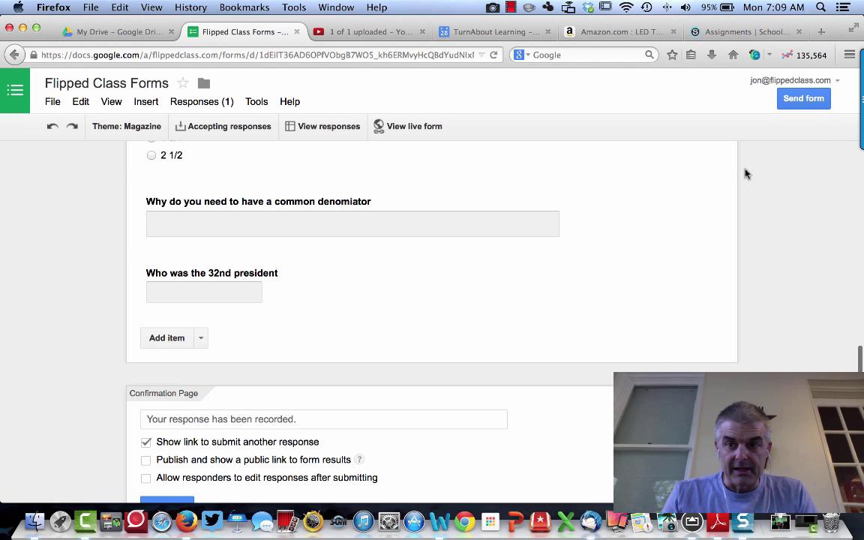
left_click(803, 98)
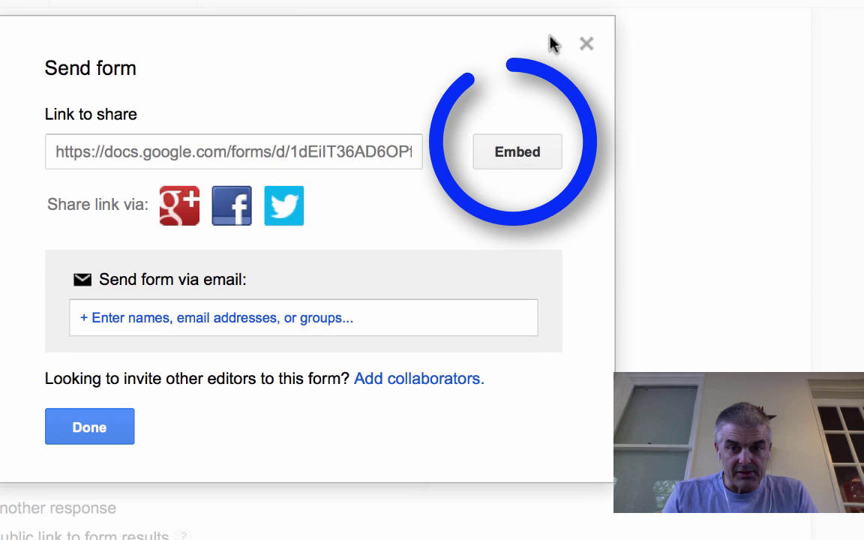
left_click(511, 158)
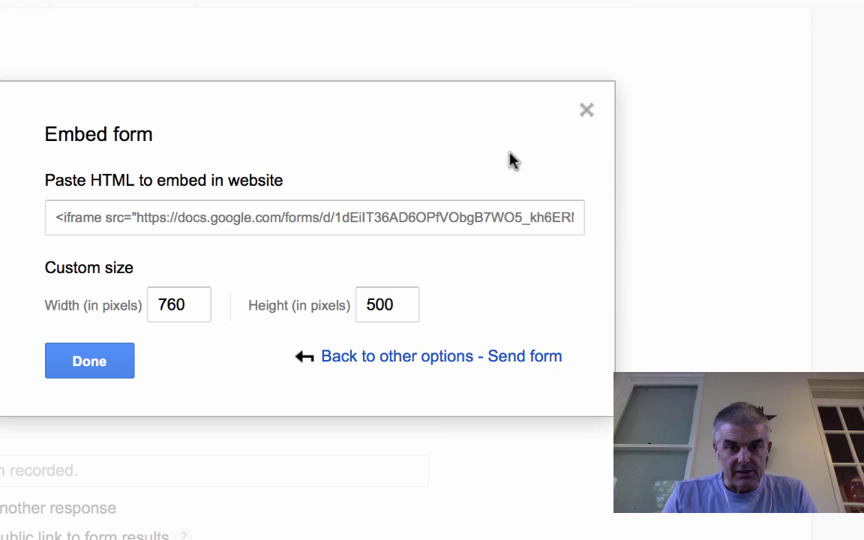
left_click(360, 217)
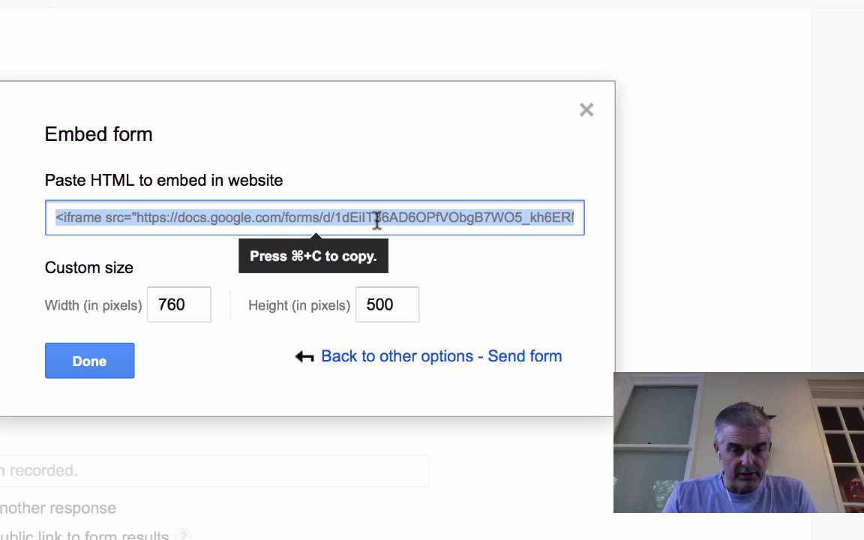
key("super+c")
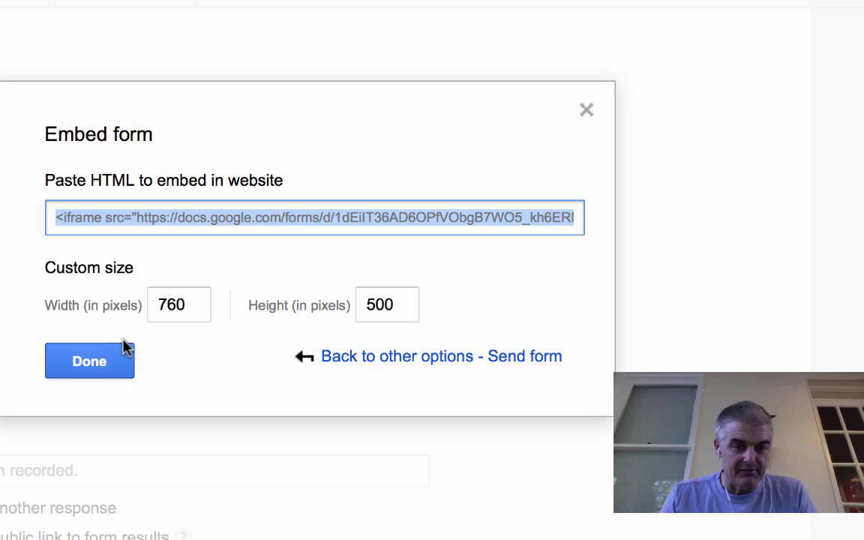
left_click(84, 369)
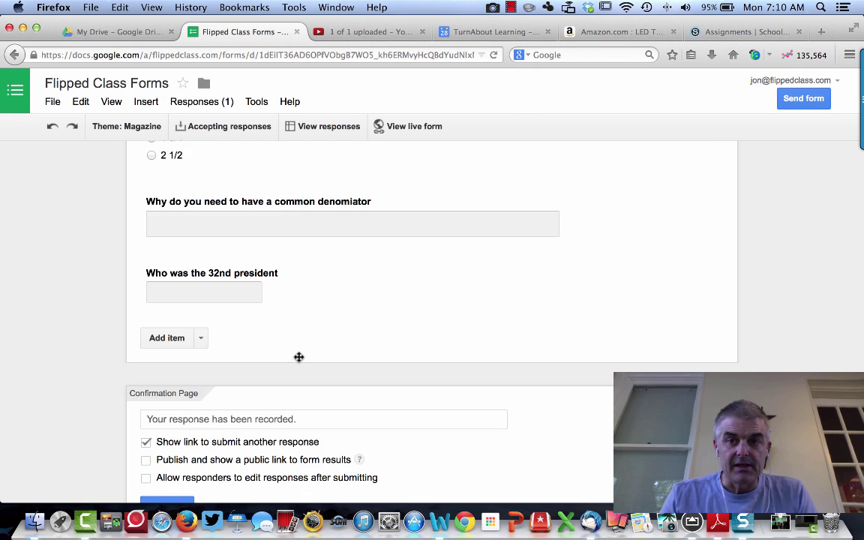
- Back in Schoology, attach the copied form embed code, create the assignment and check the embedded form on its page
left_click(742, 33)
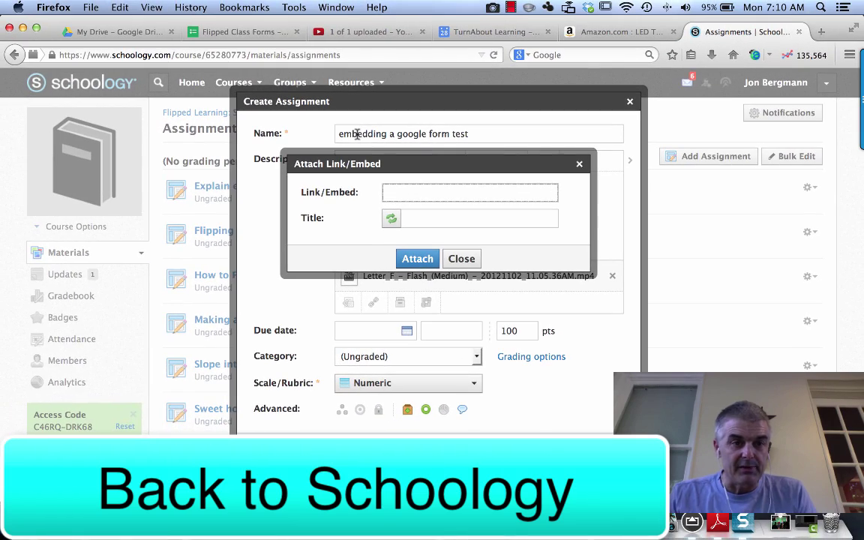
left_click(122, 8)
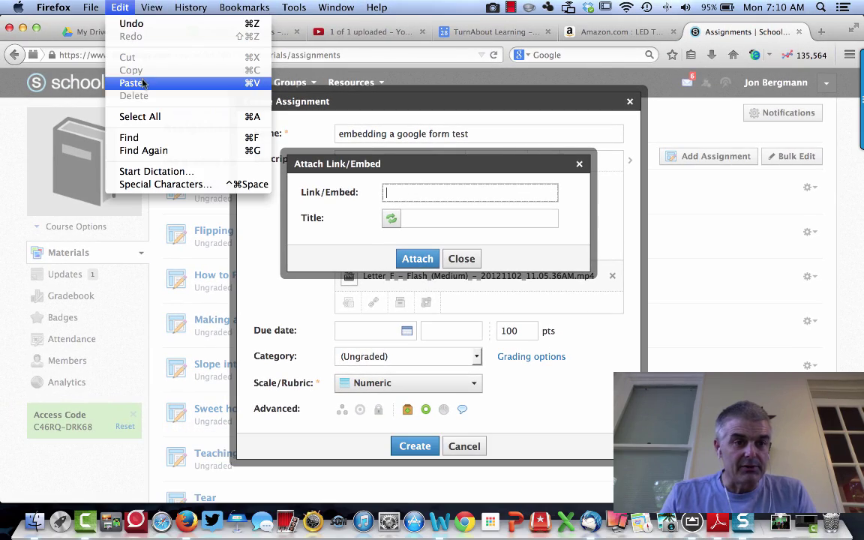
left_click(130, 82)
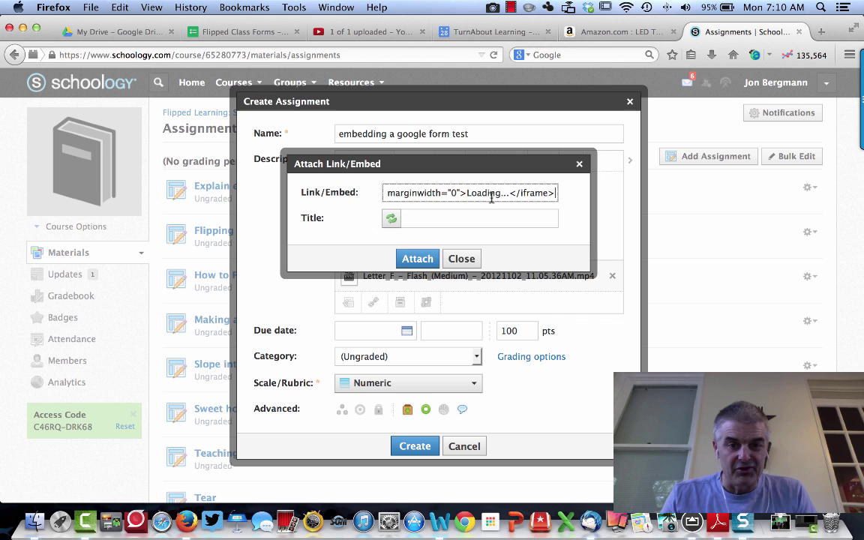
left_click(418, 259)
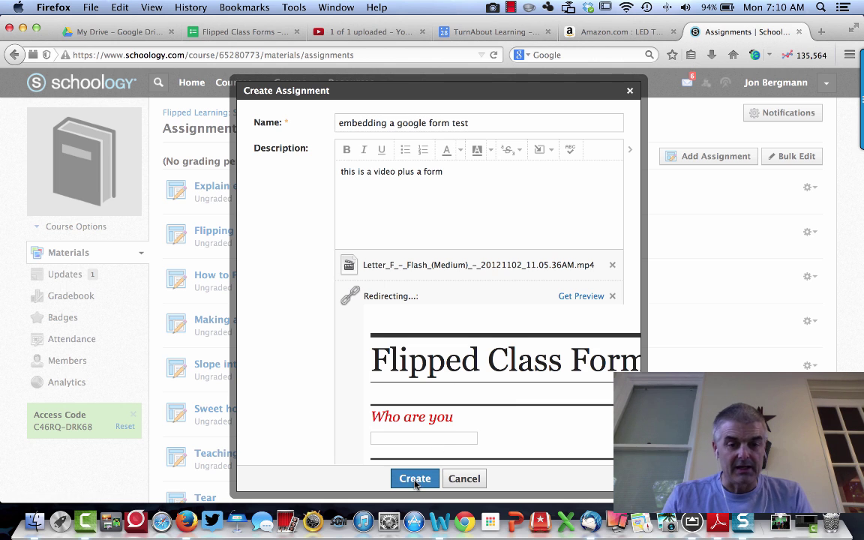
left_click(415, 480)
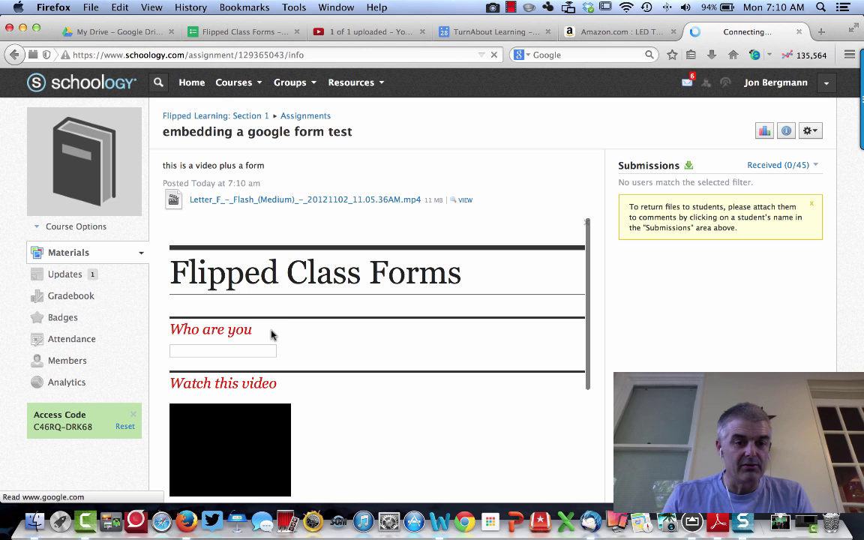
scroll(440, 403, "down", 10)
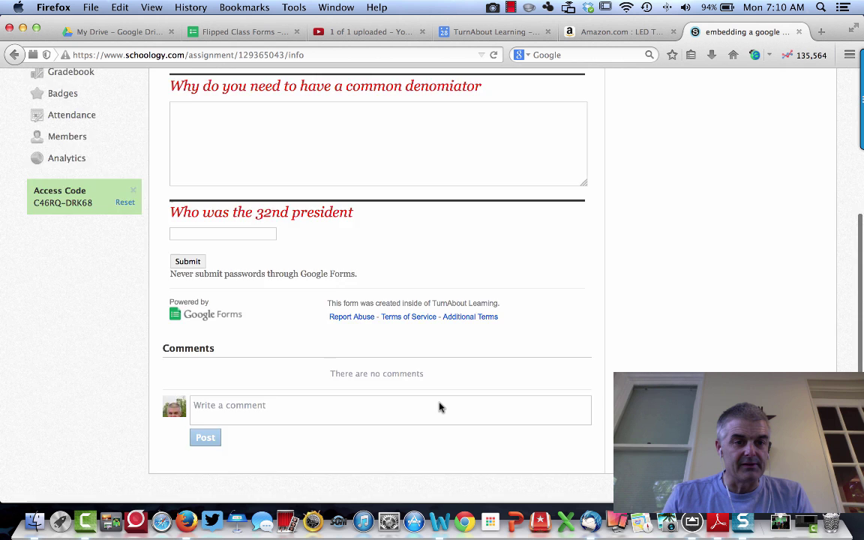
scroll(440, 407, "up", 3)
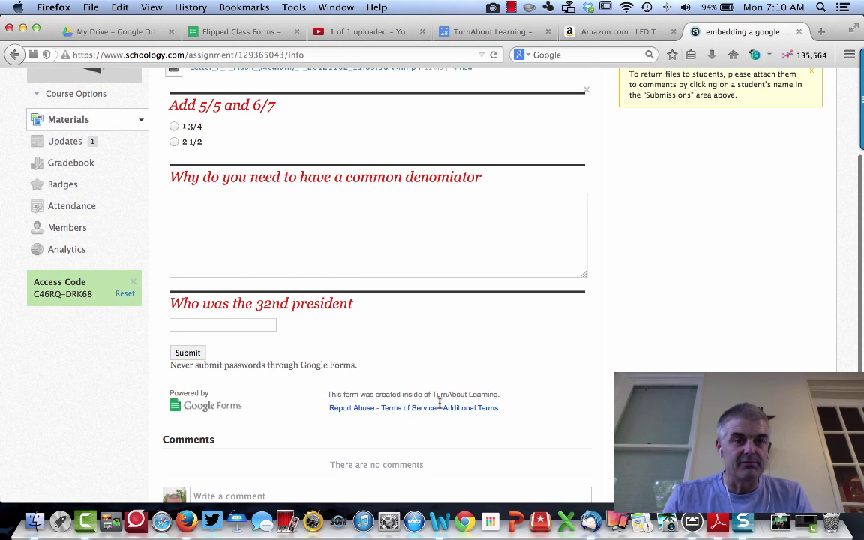
- Open the response spreadsheet of Flipped Class Forms, widen column D and review the answers under each question
left_click(259, 33)
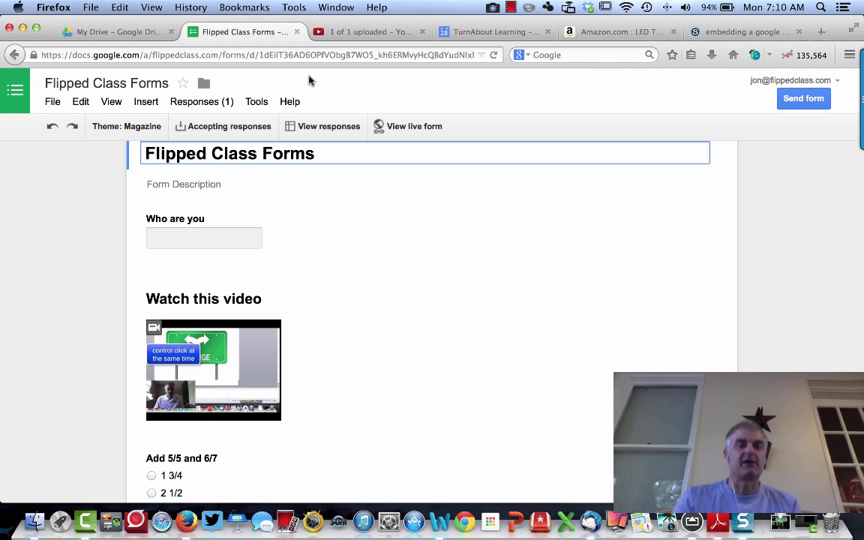
left_click(336, 129)
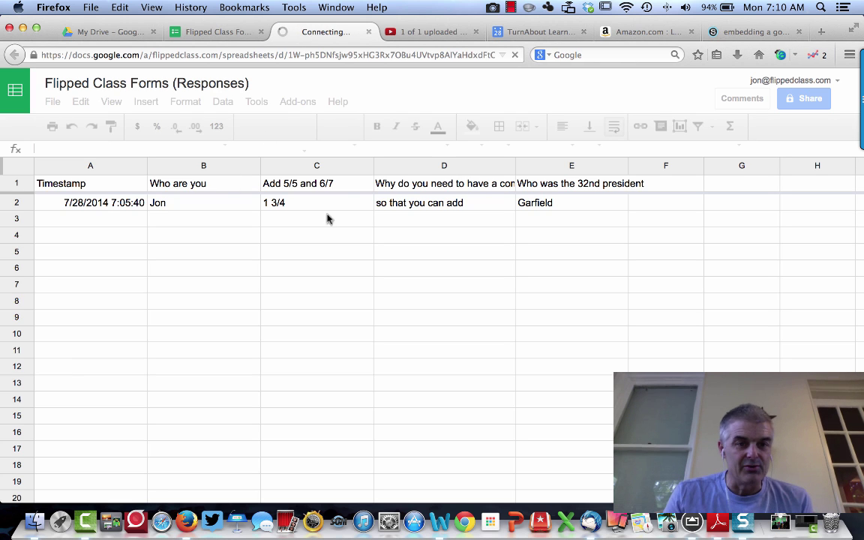
left_click(452, 211)
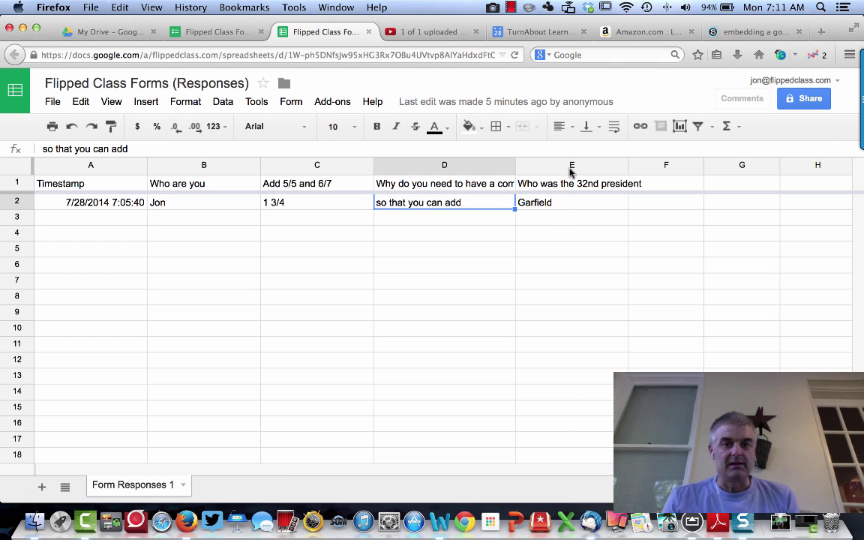
left_click(499, 186)
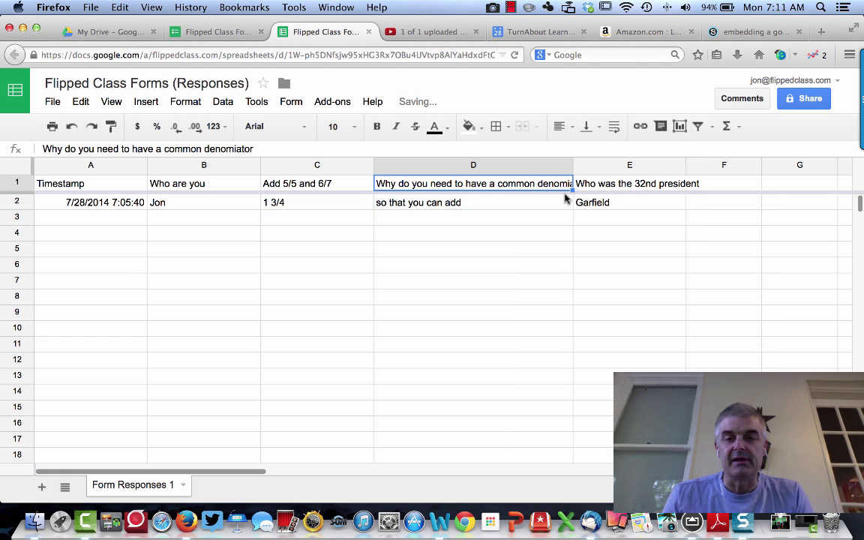
left_click(604, 188)
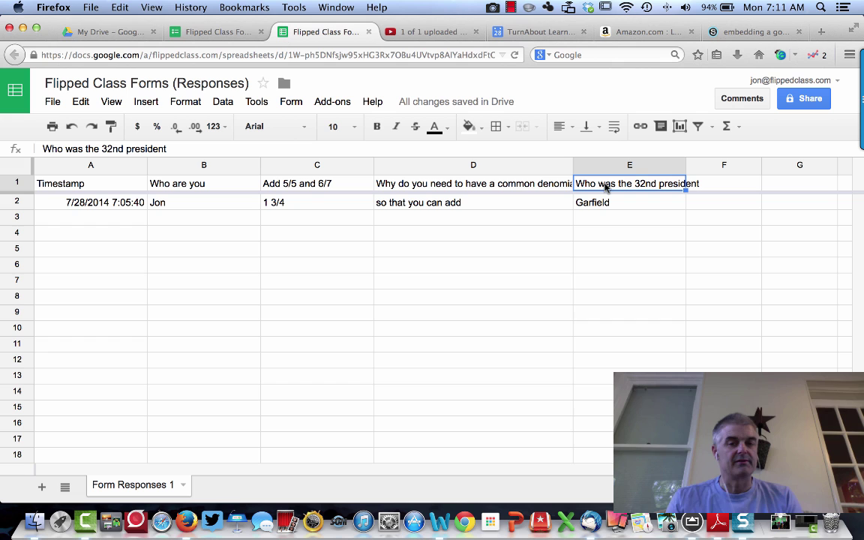
left_click(223, 201)
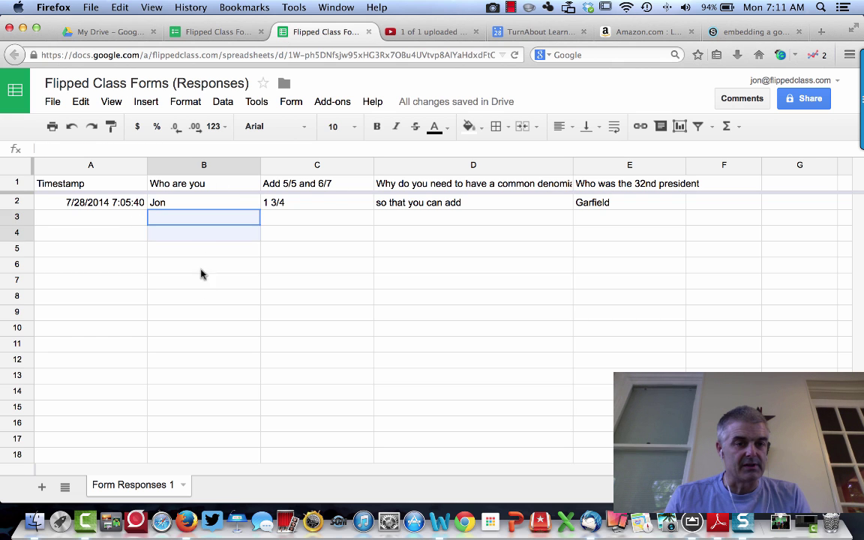
left_click_drag(201, 275, 461, 376)
left_click(453, 365)
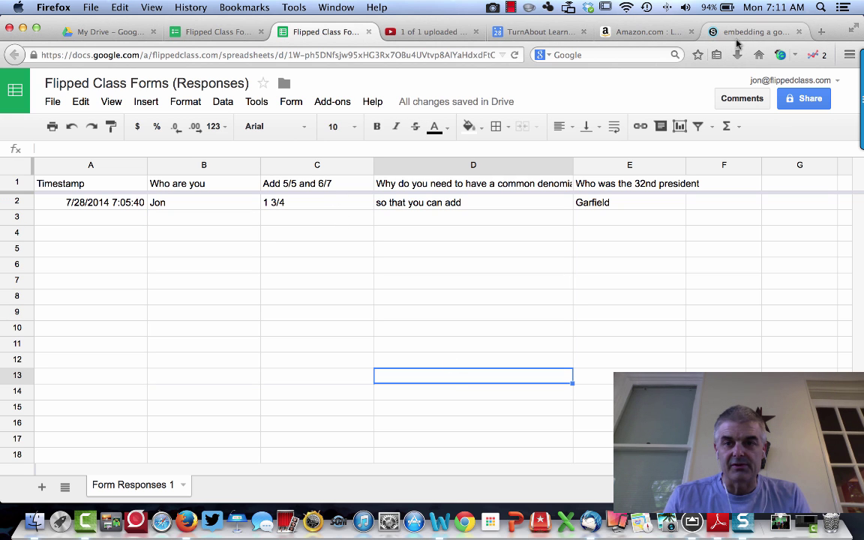
- Open the Schoology assignment for editing and view its link/embed attachment dialog, closing it without attaching anything
left_click(754, 32)
scroll(388, 269, "up", 5)
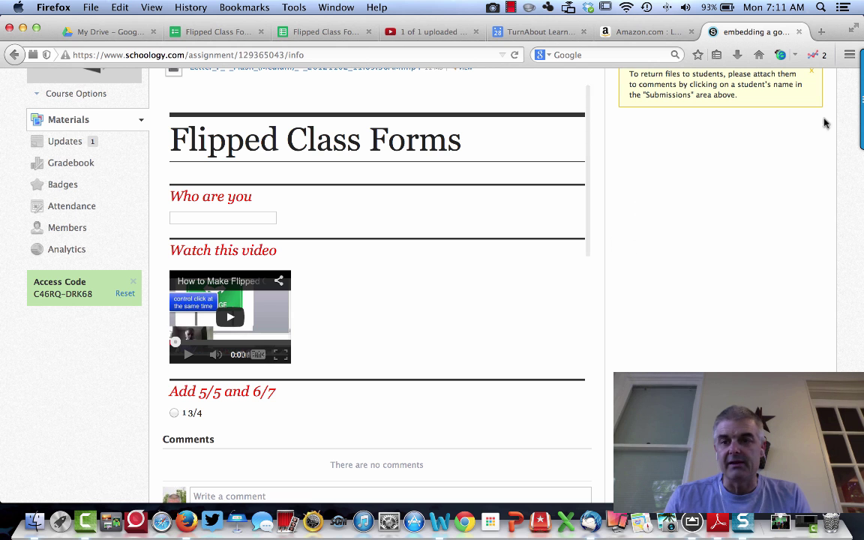
scroll(764, 188, "up", 3)
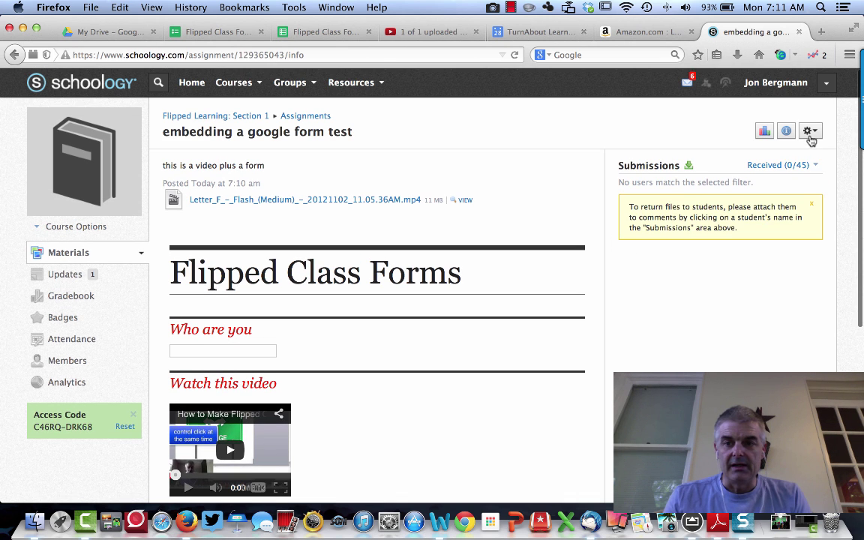
left_click(811, 134)
left_click(780, 155)
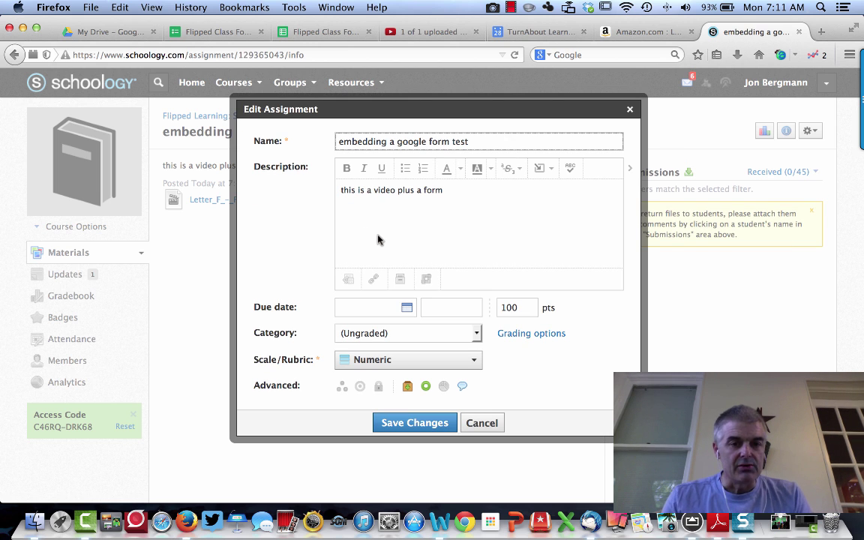
left_click(373, 281)
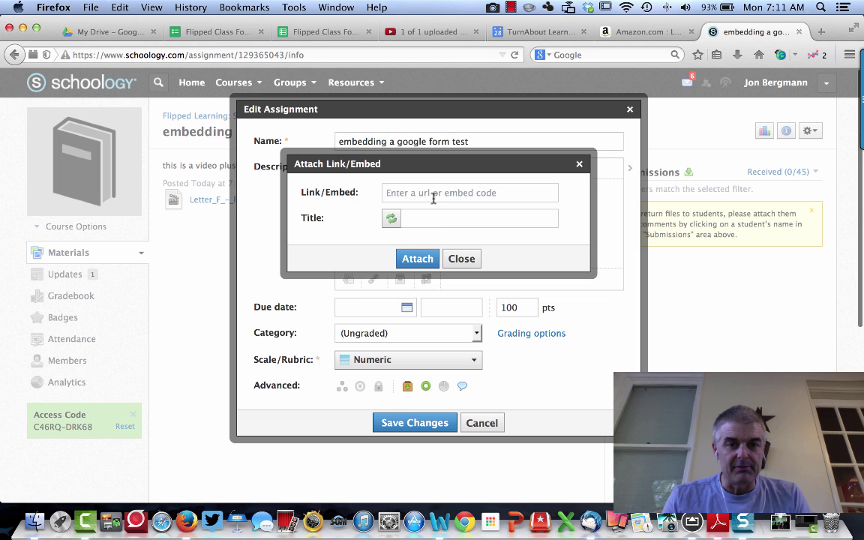
left_click(459, 259)
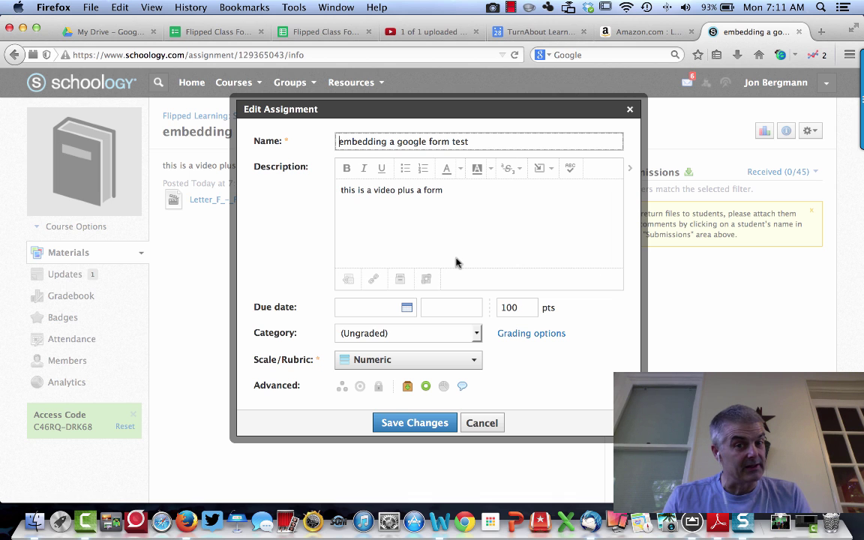